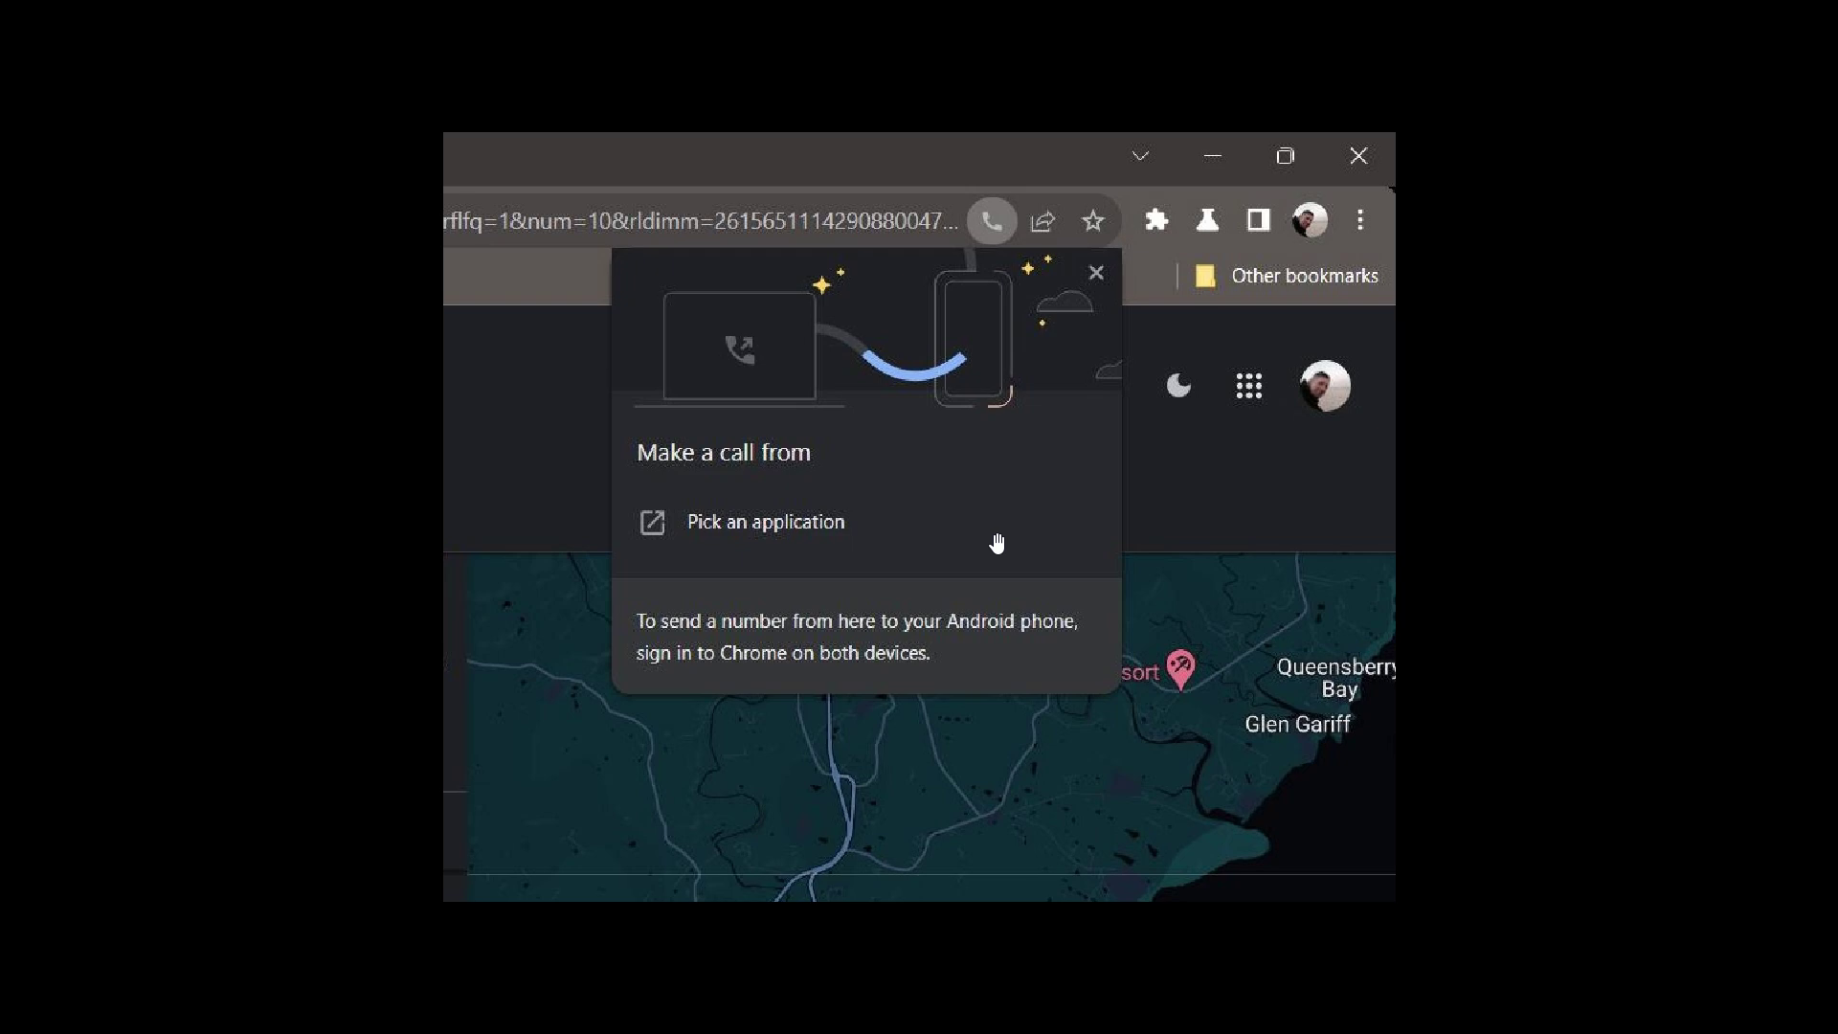
Bring the Chrome Canary New Tab window forward from the taskbar
click(1316, 1005)
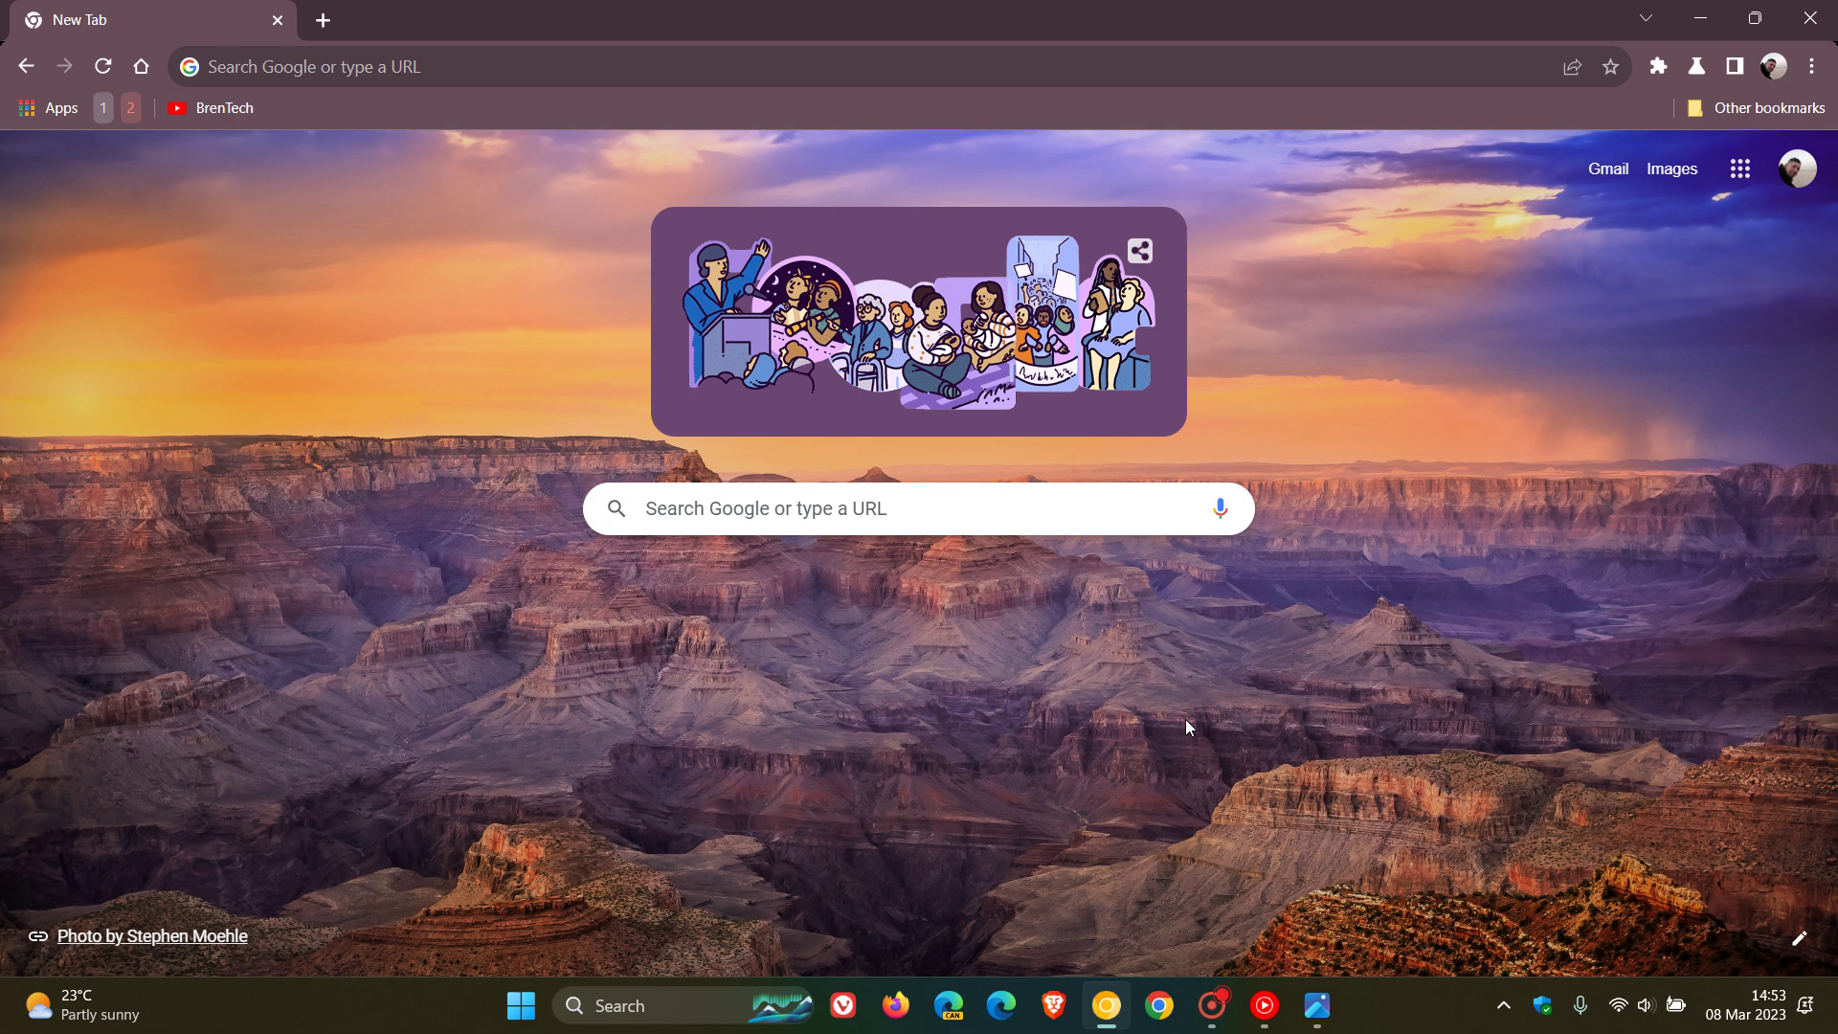
Go to chrome://flags and filter the flags list by 'click'
key(ctrl+l)
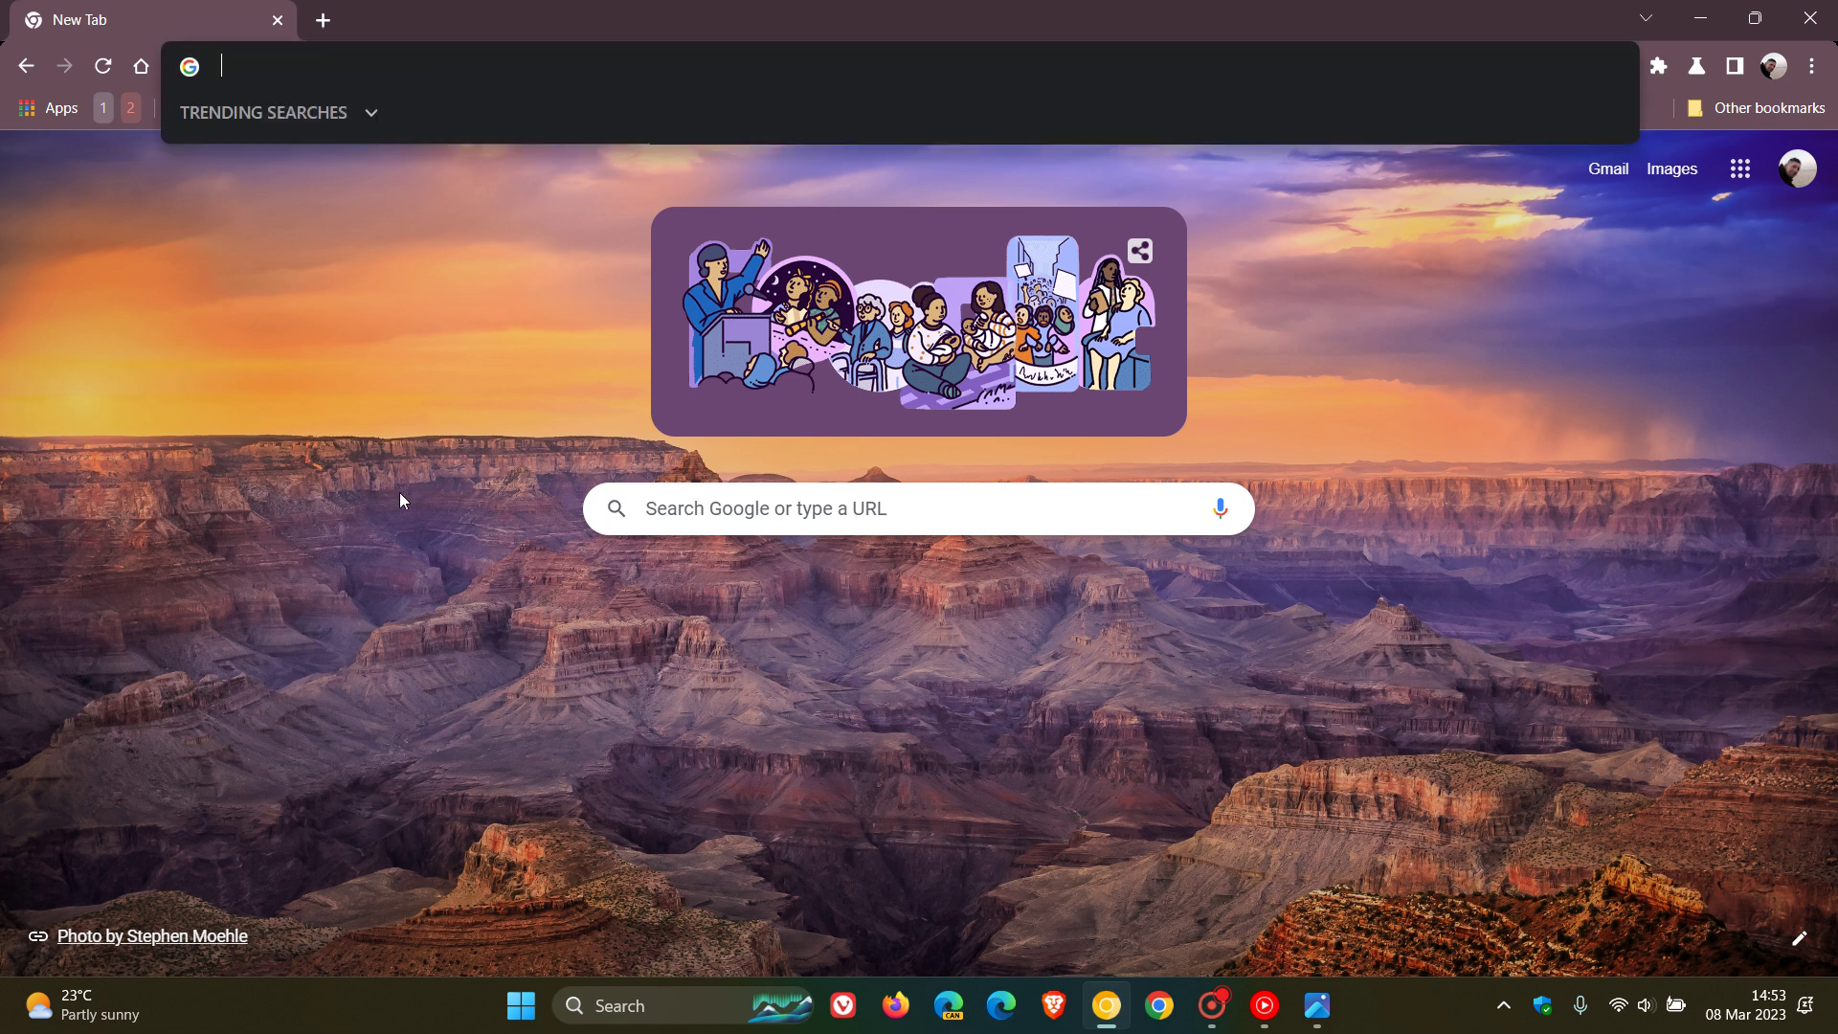
text(cf)
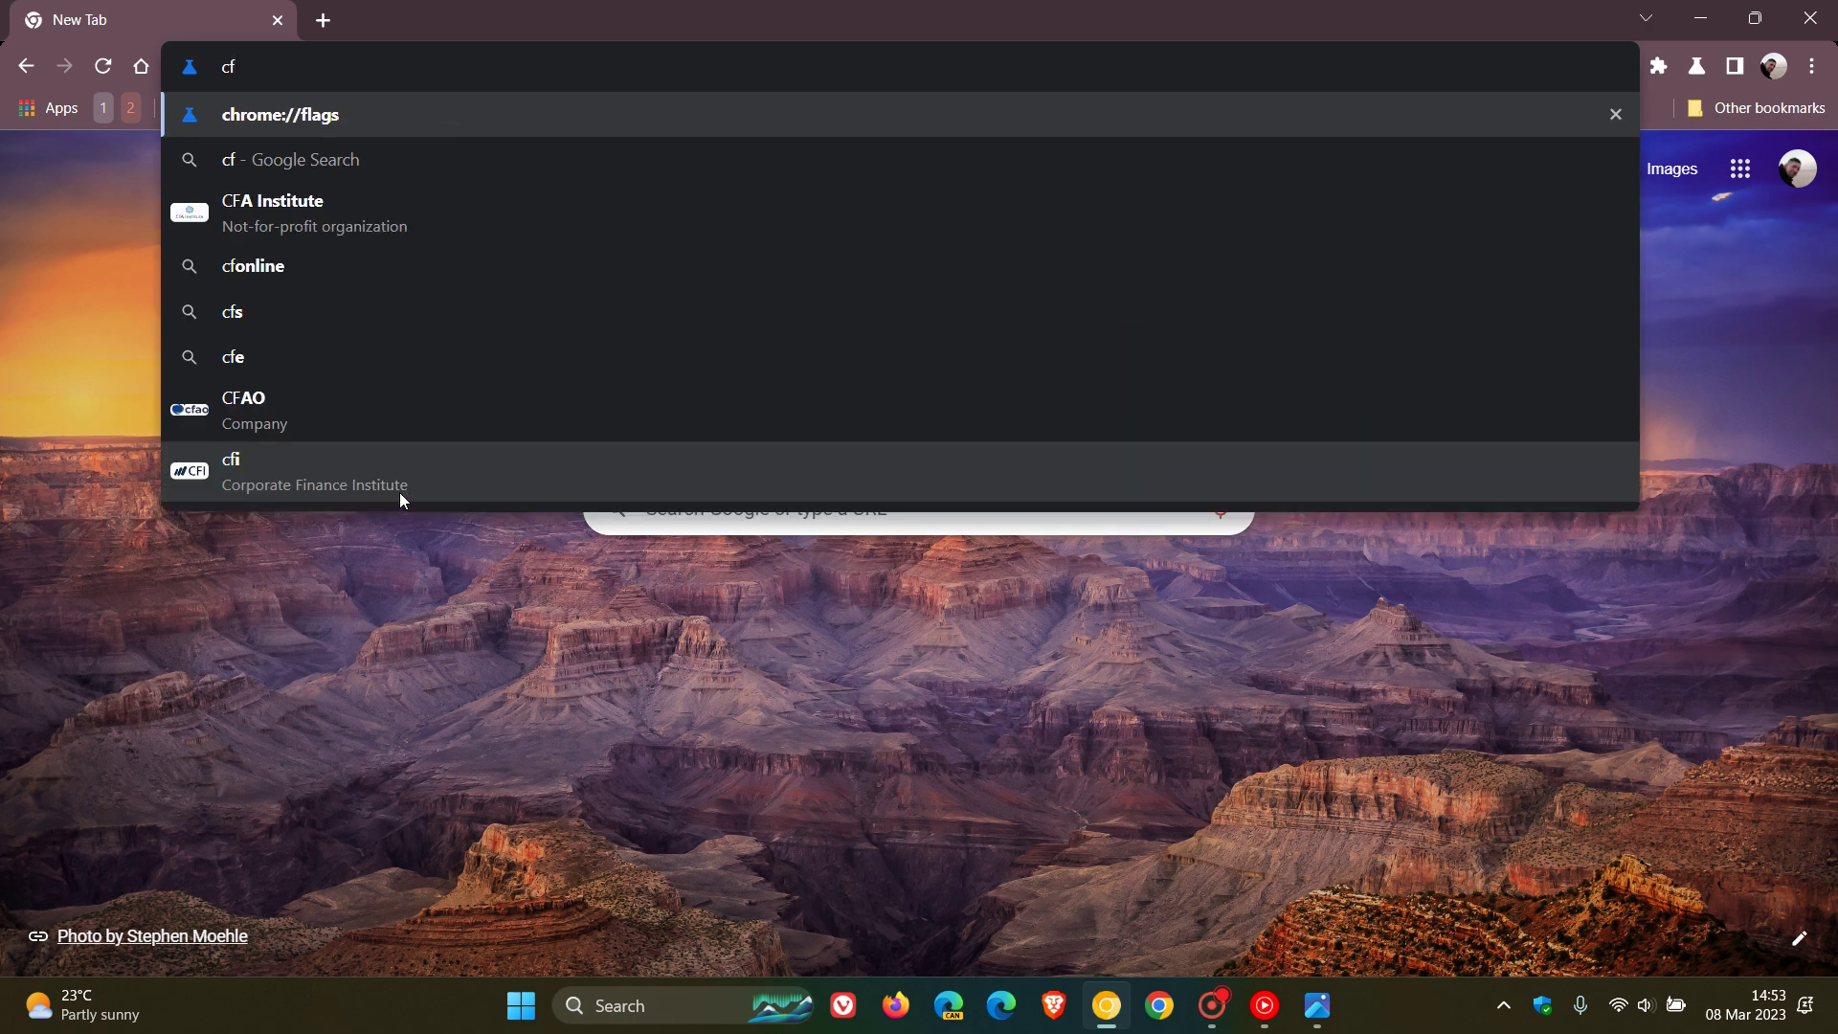
key(Return)
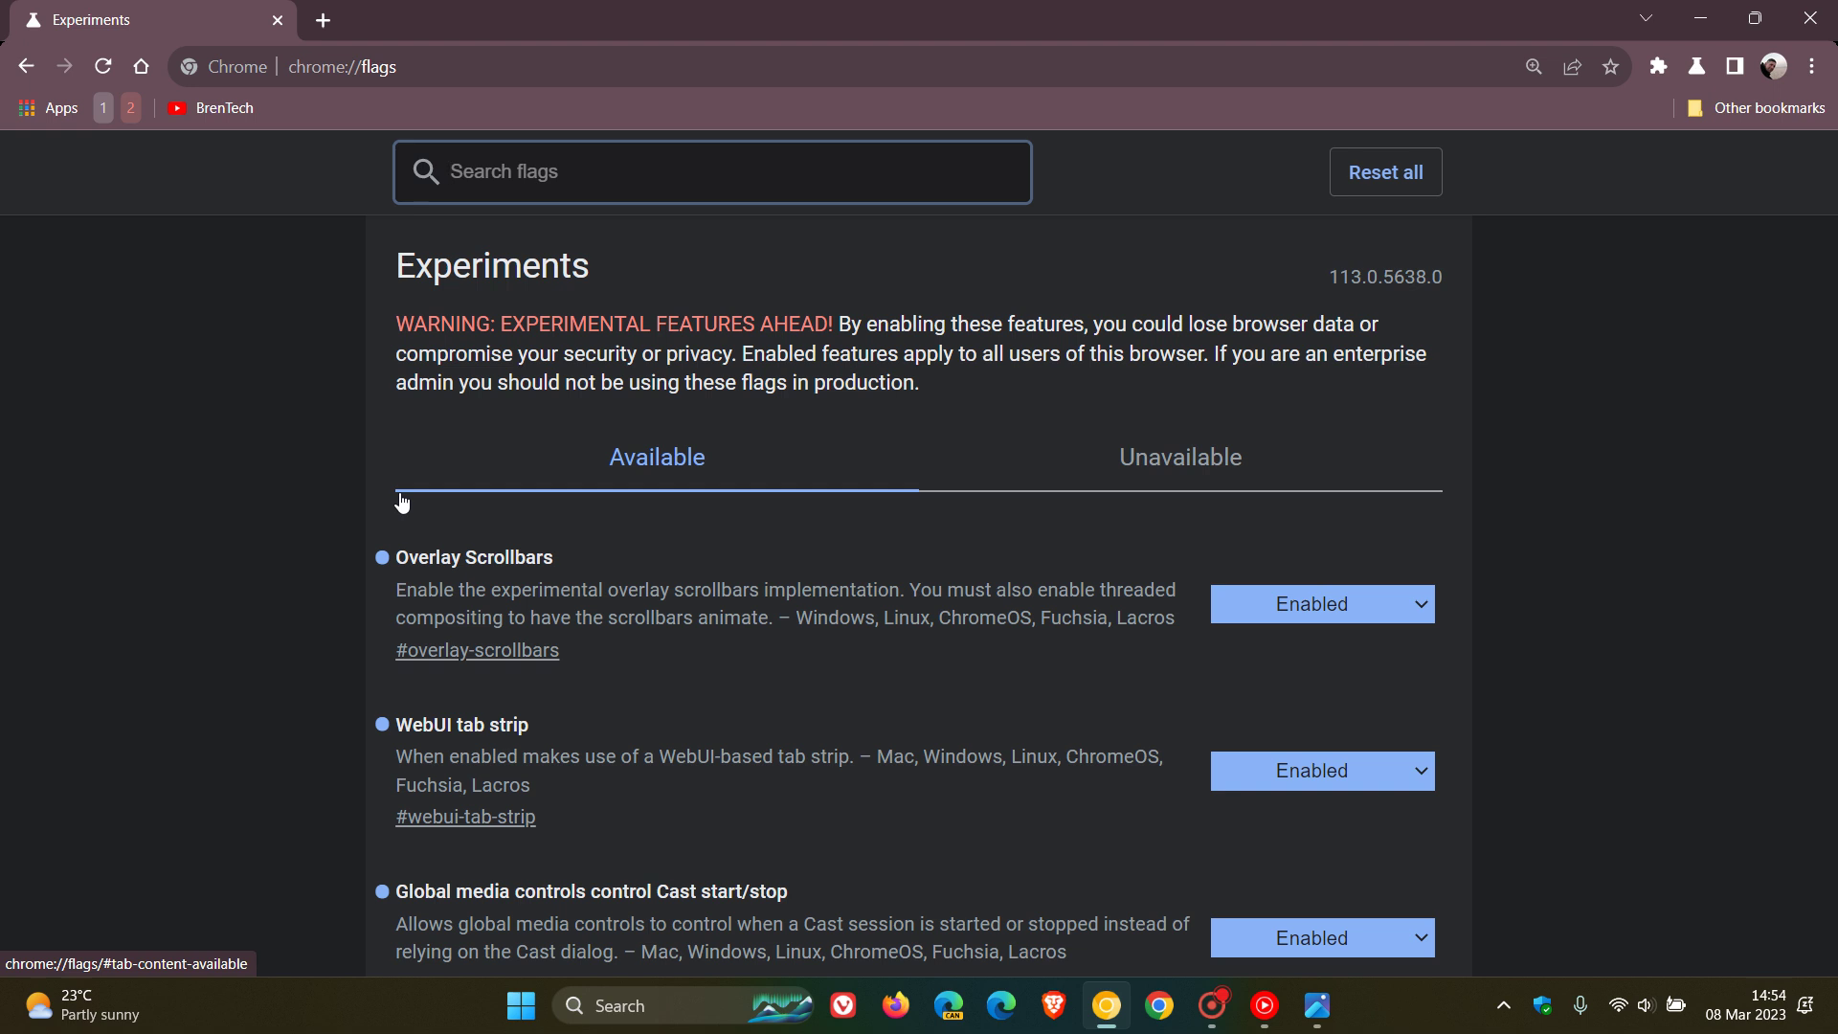
text(clic)
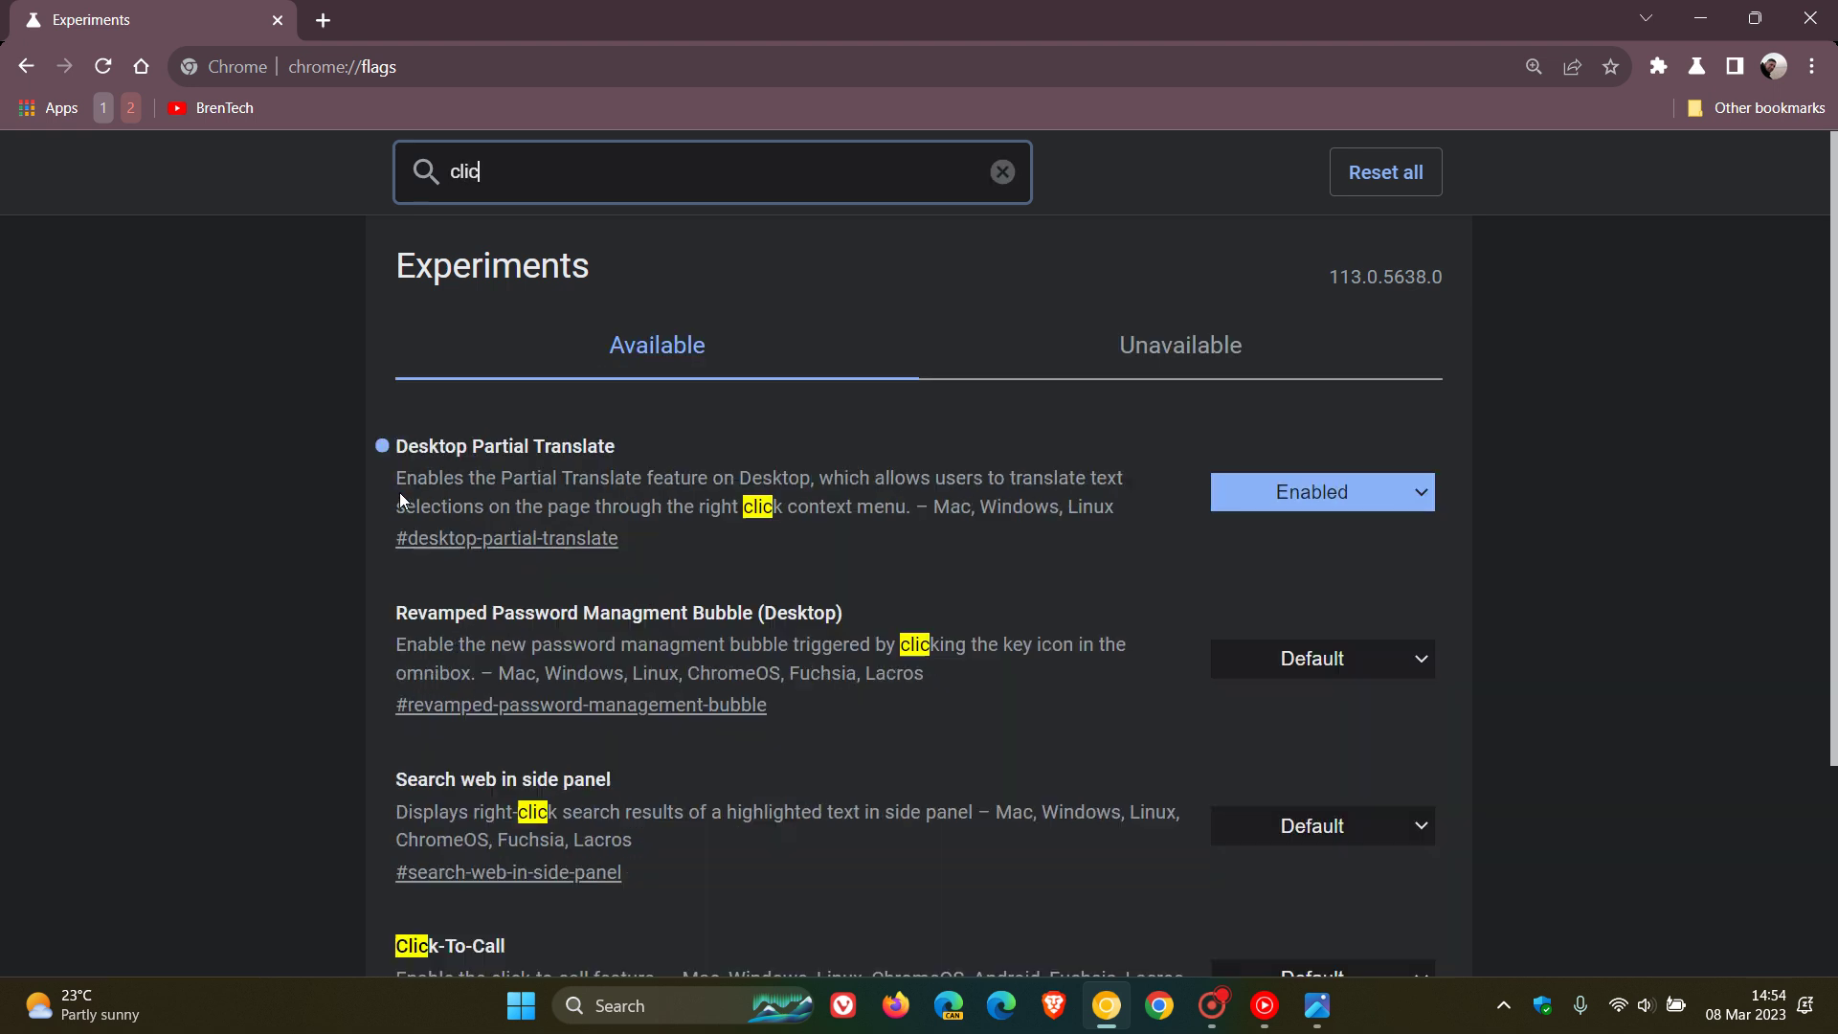
text(k)
scroll(1608, 600, down, 3)
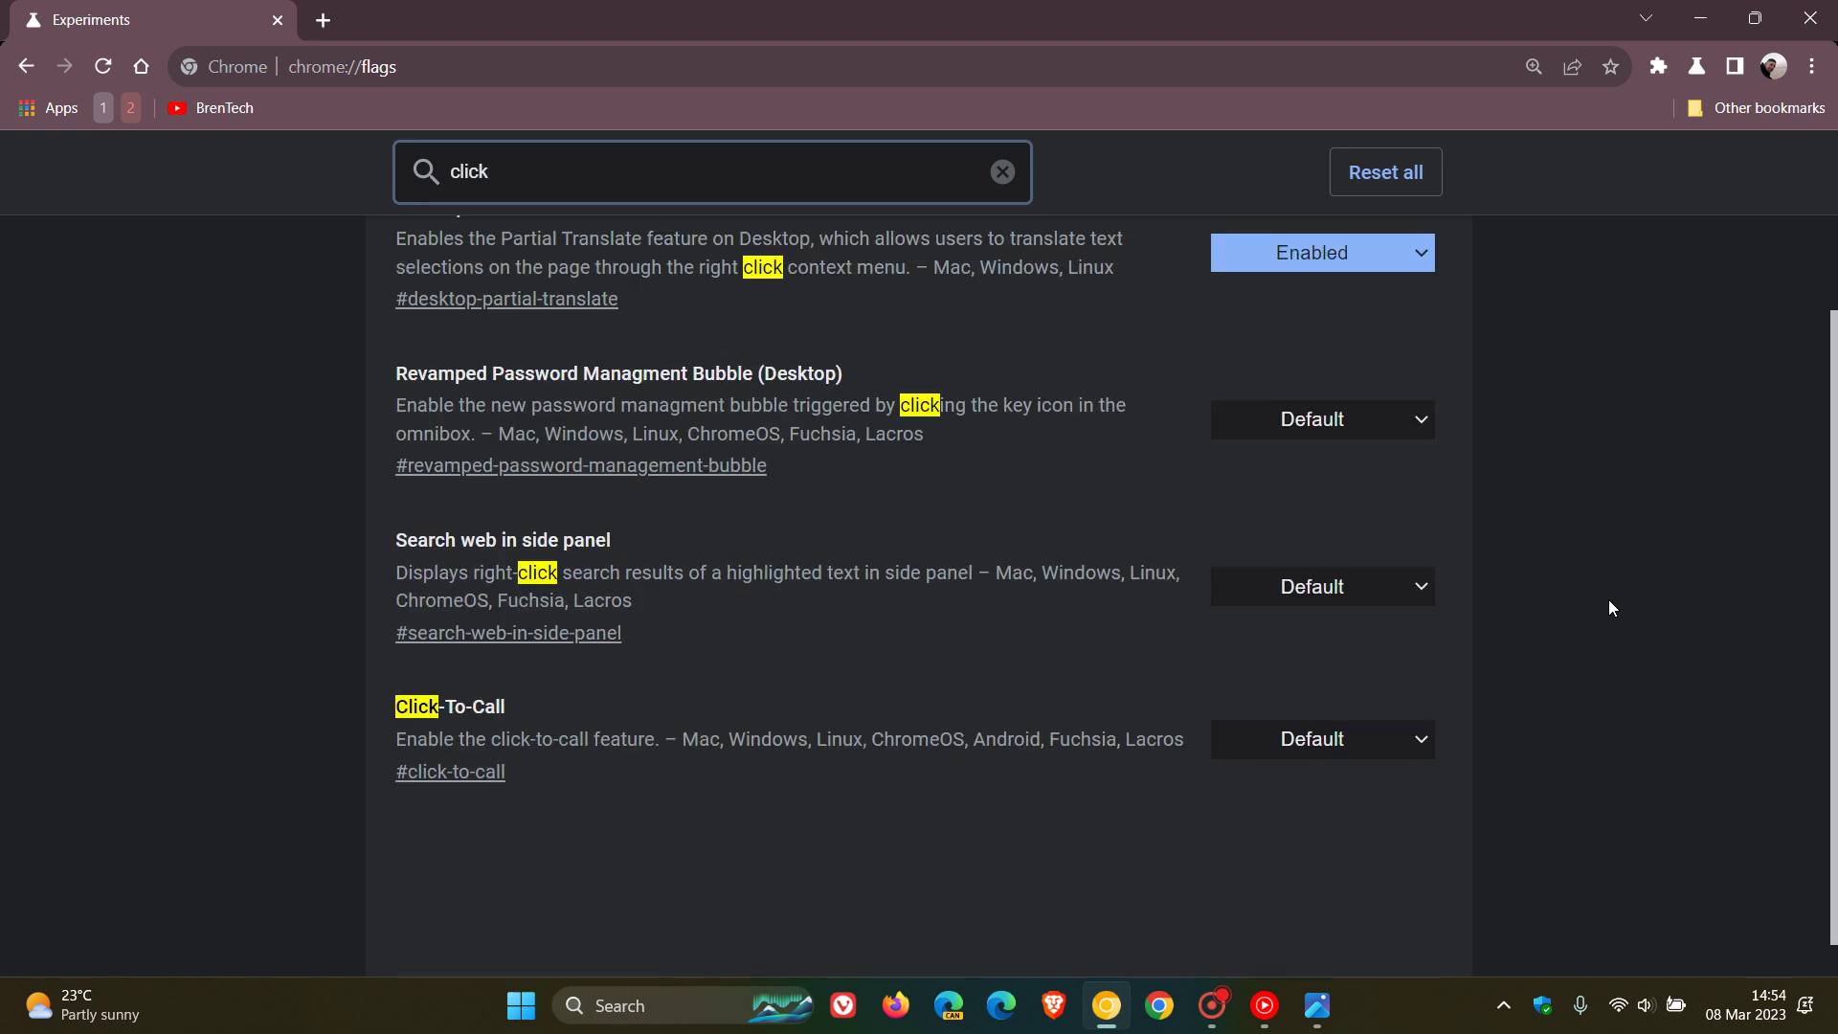
scroll(1609, 598, down, 1)
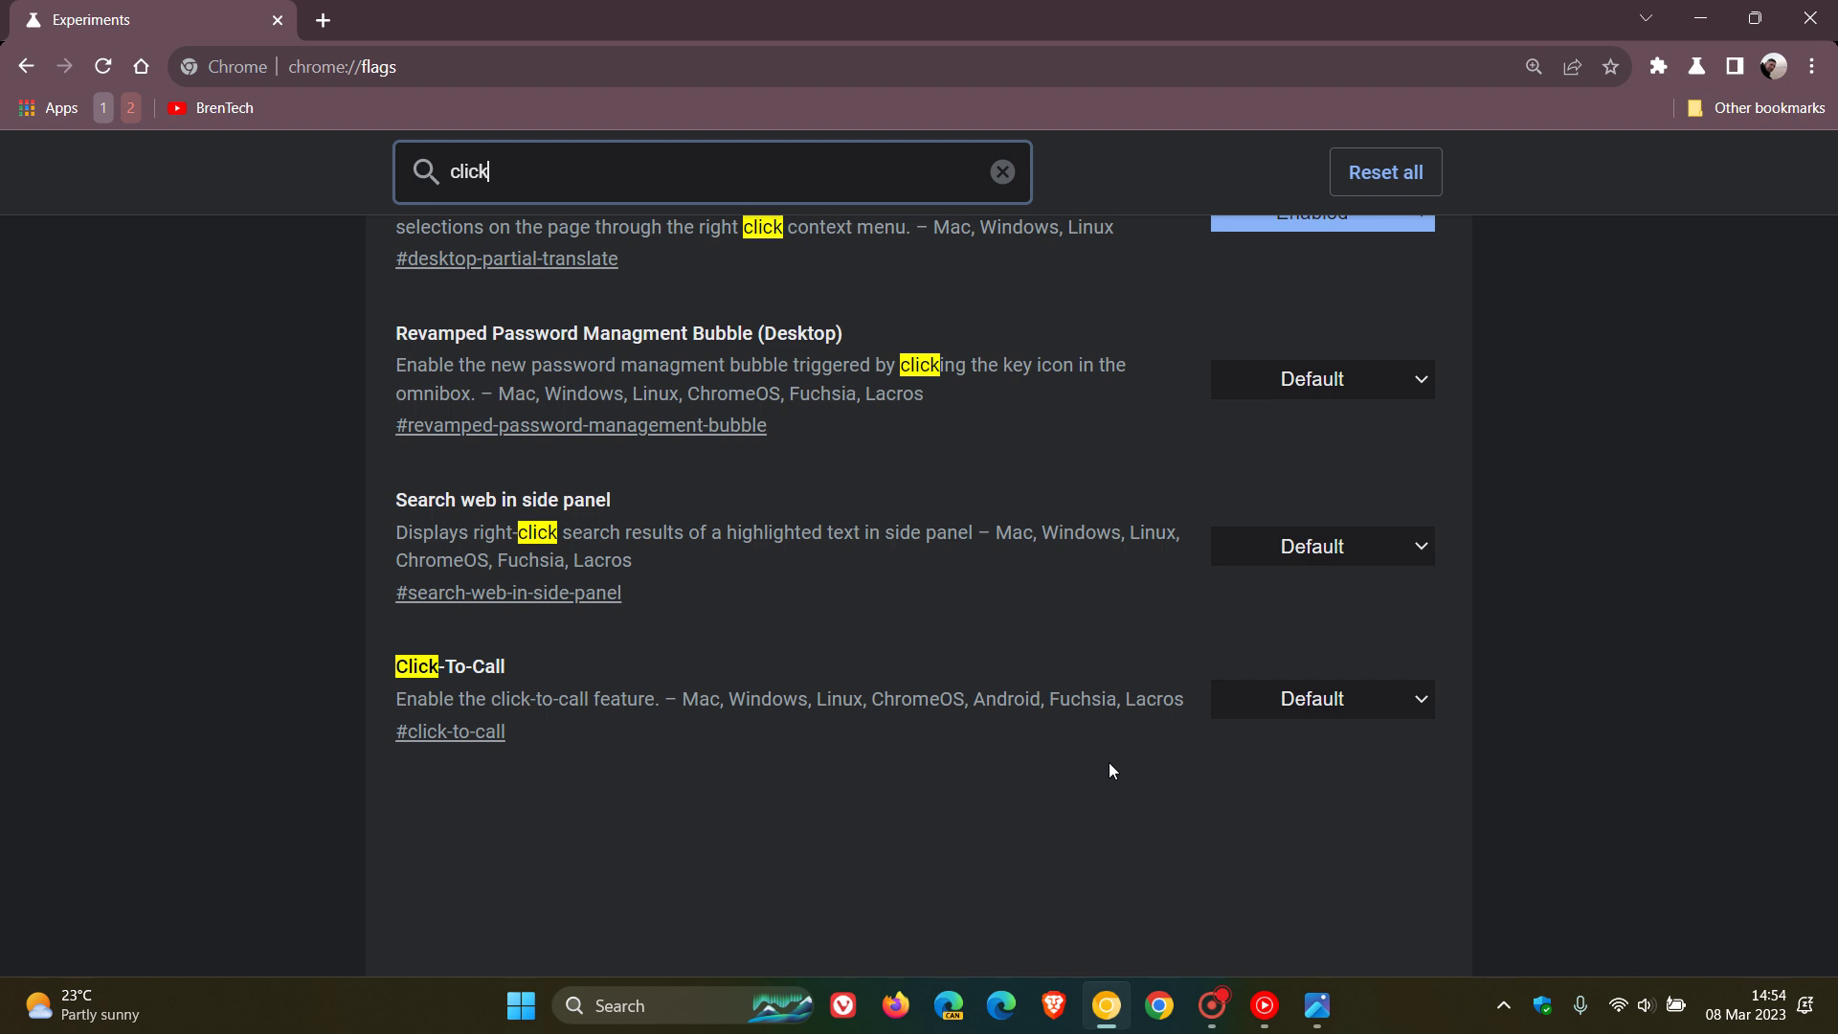
Set Click-To-Call to Enabled and relaunch Chrome Canary to apply it
click(1321, 699)
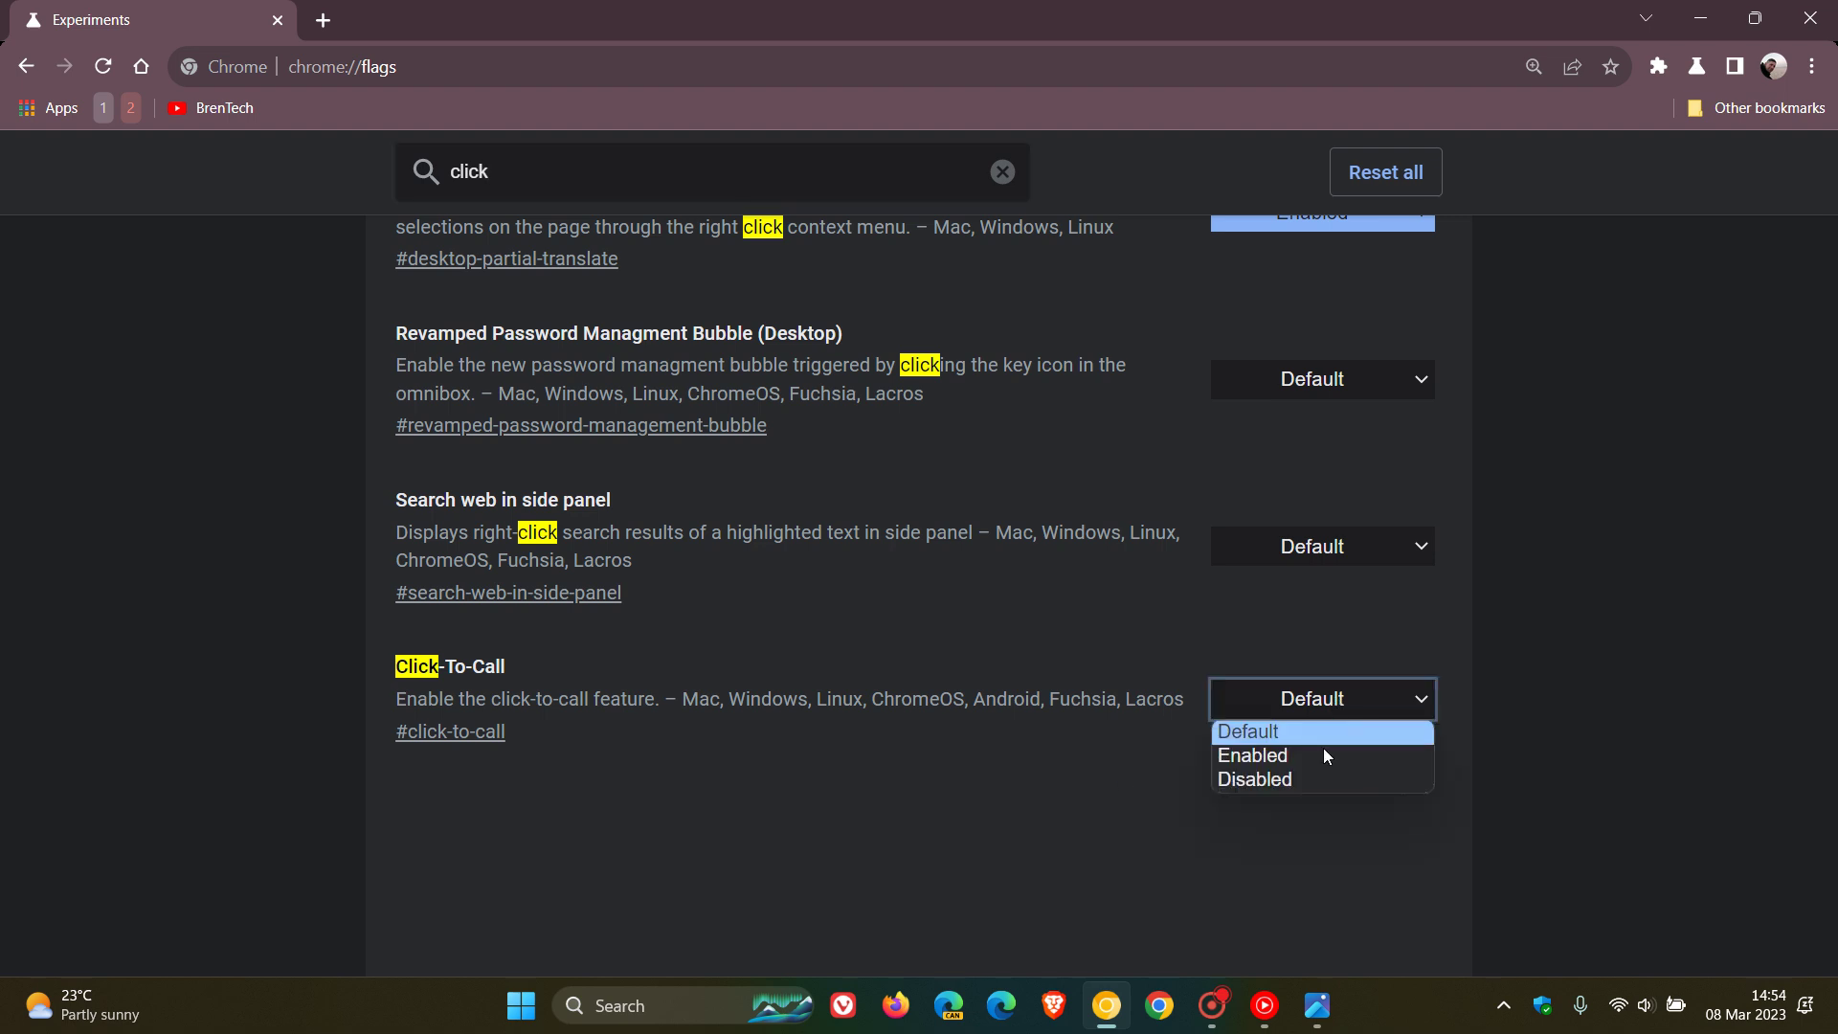
click(1319, 758)
click(1695, 907)
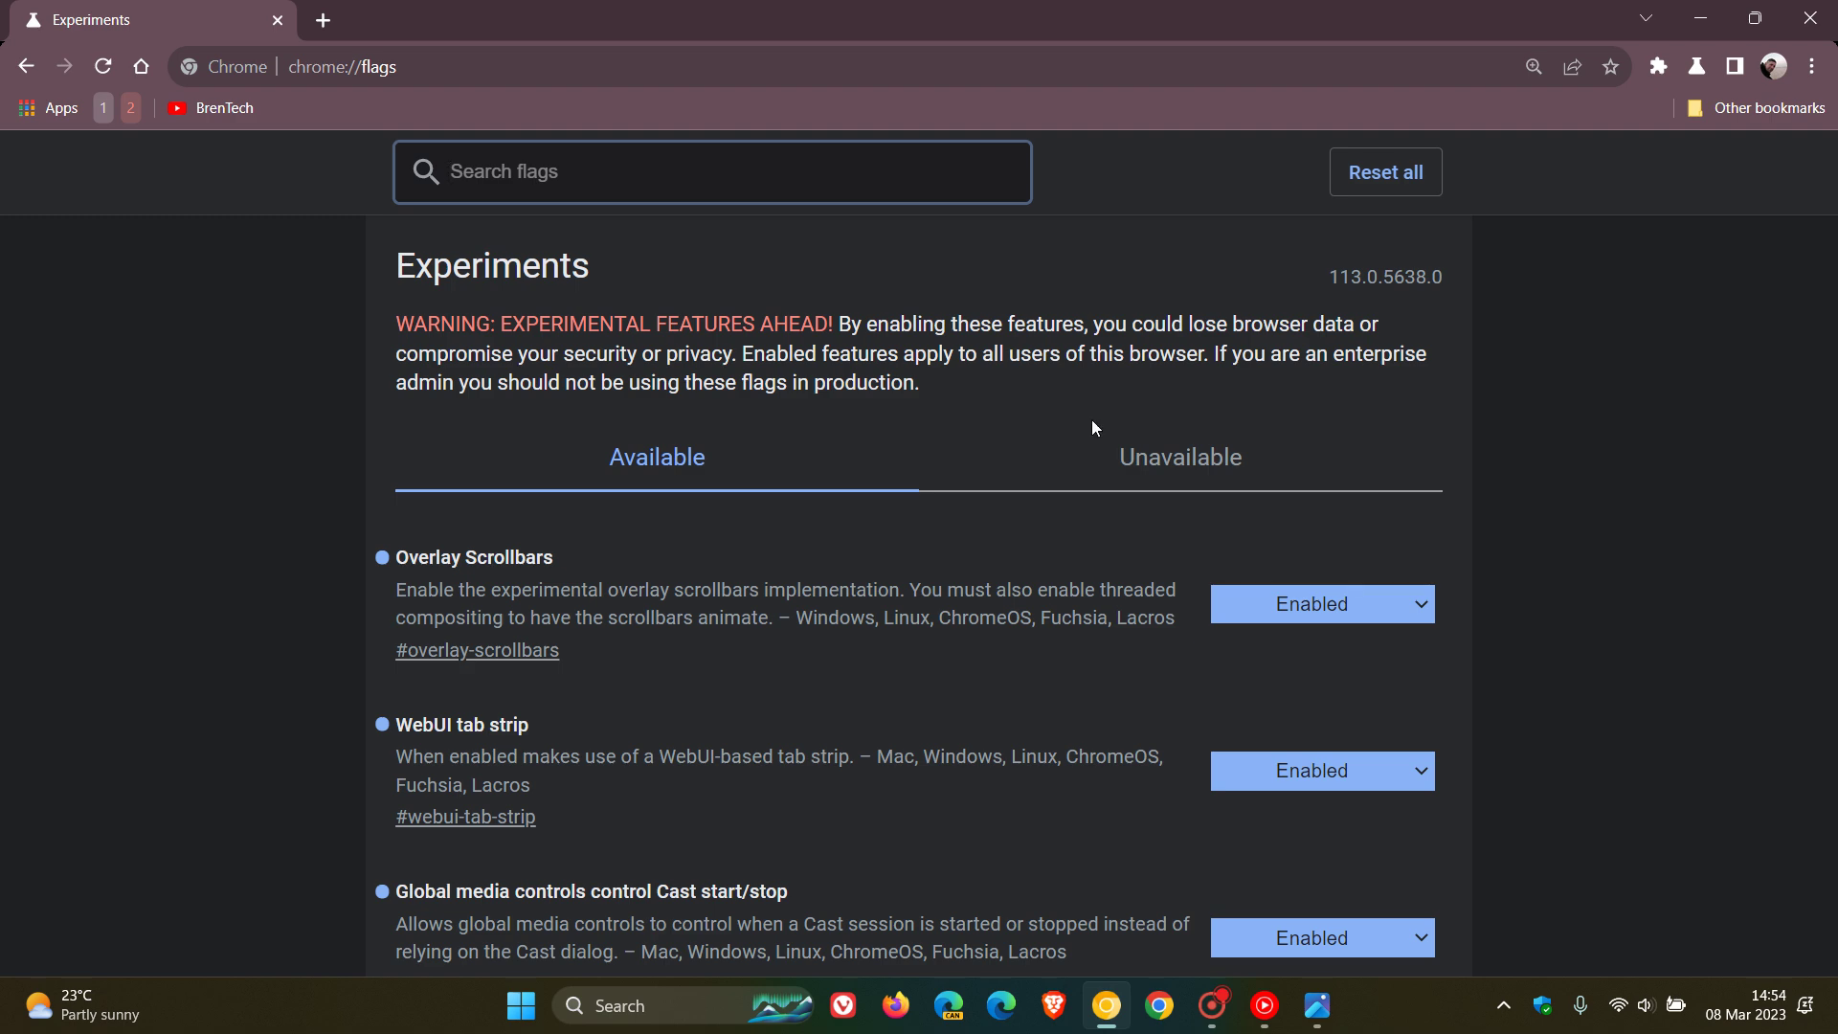
click(143, 67)
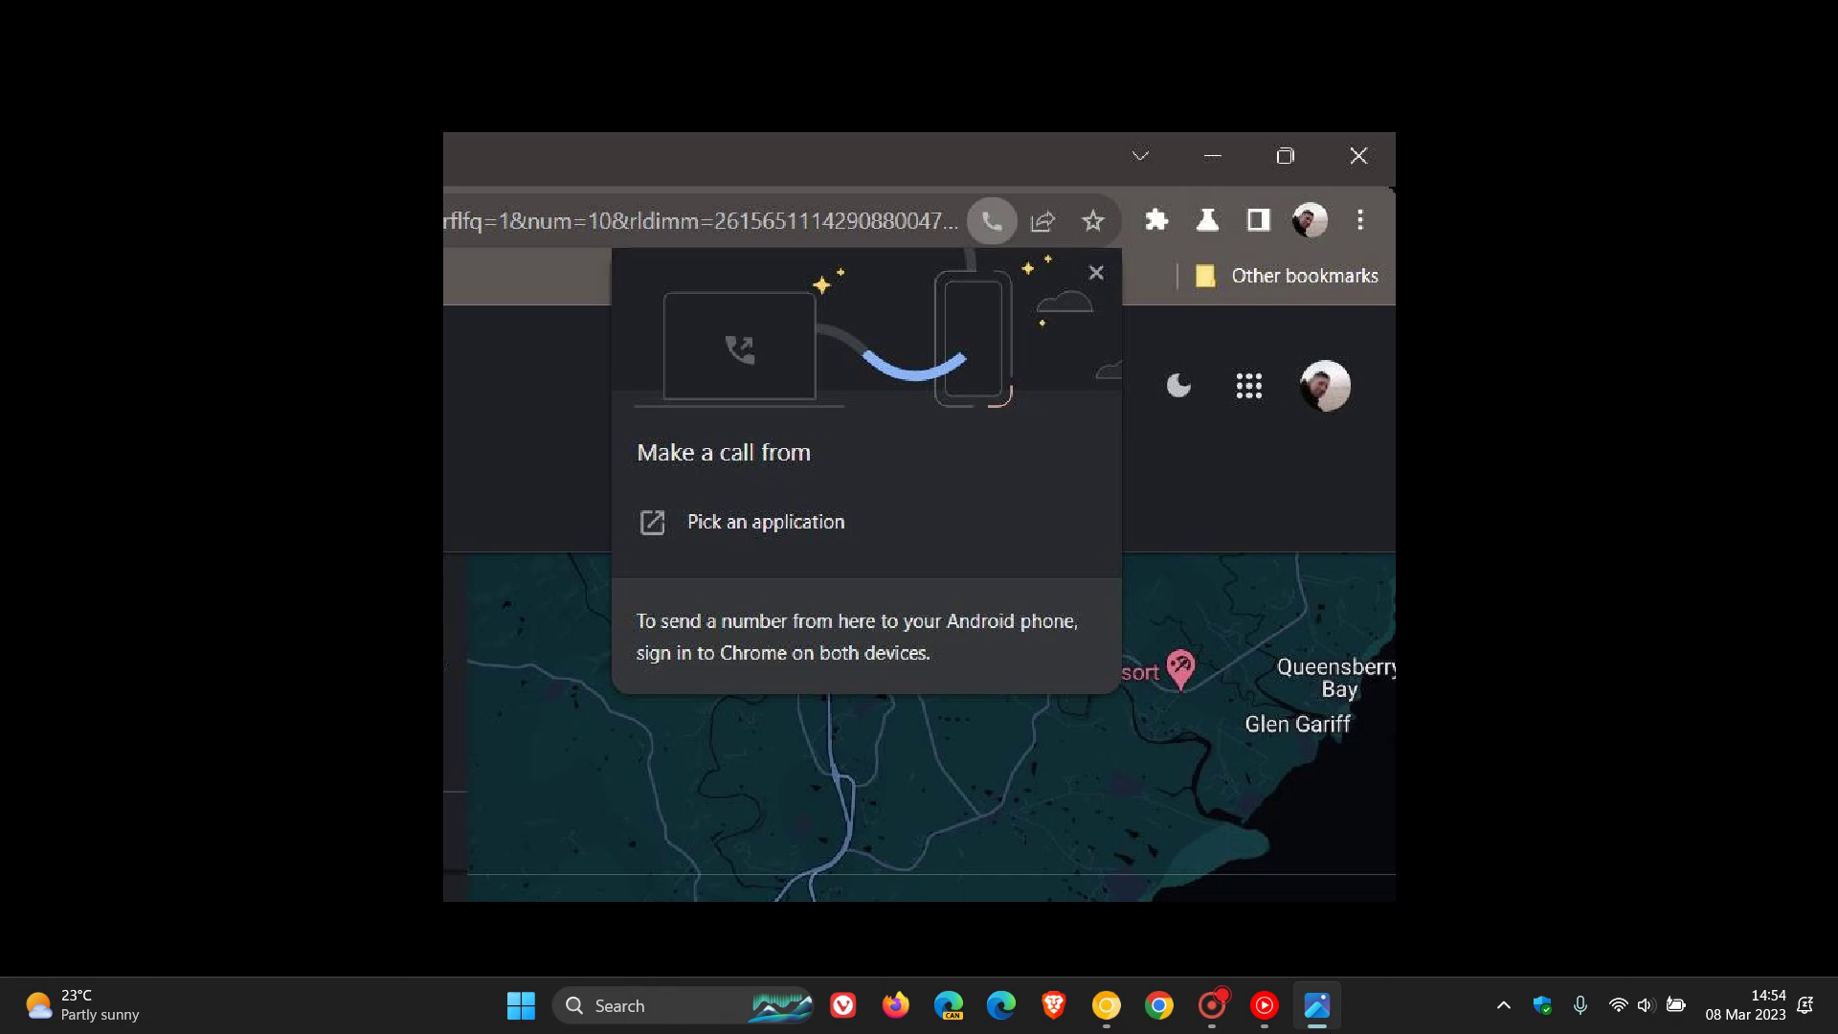
click(1317, 1010)
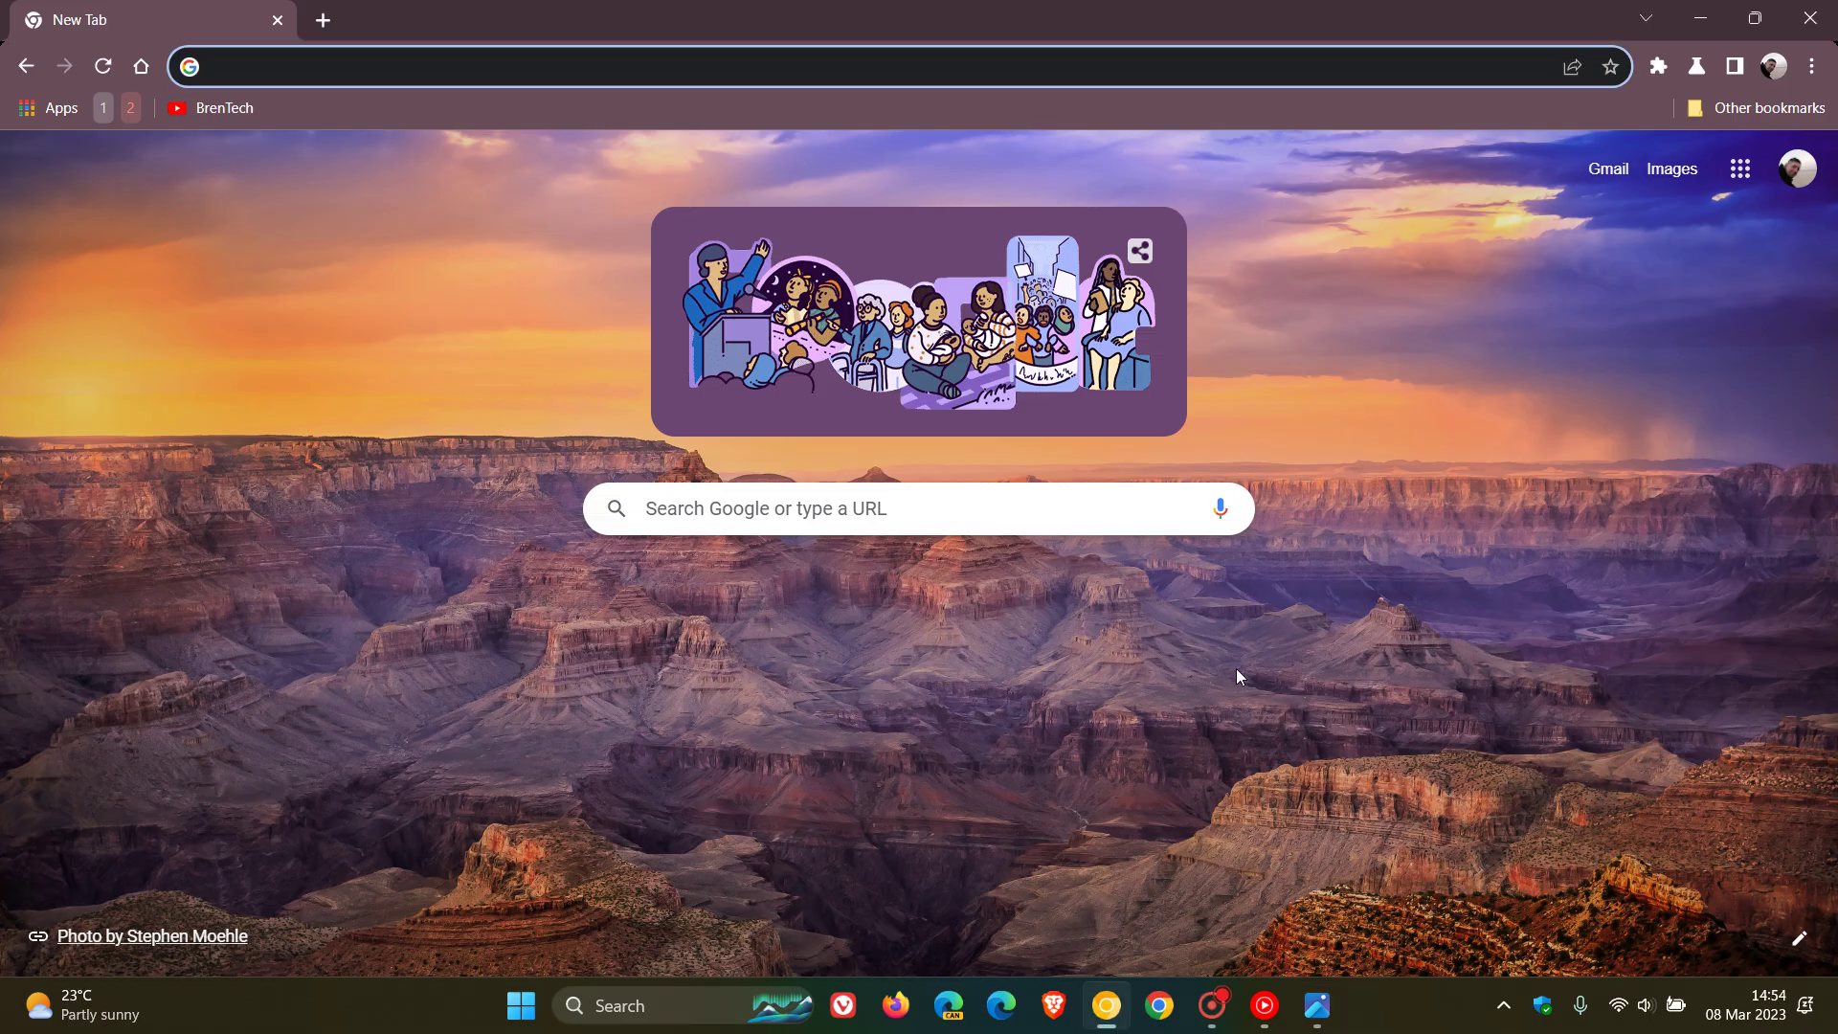